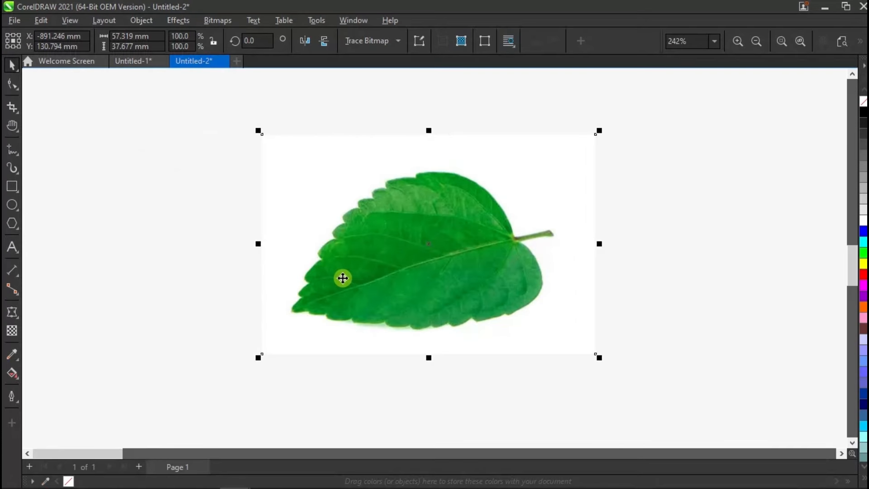
Step: Mirror the leaf image horizontally and lock it in place
click(305, 41)
scroll(502, 230, up, 1)
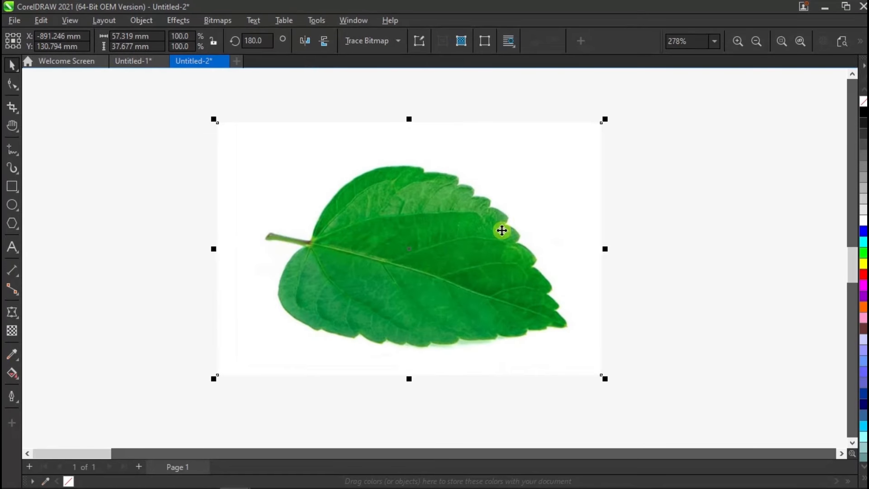
right_click(526, 173)
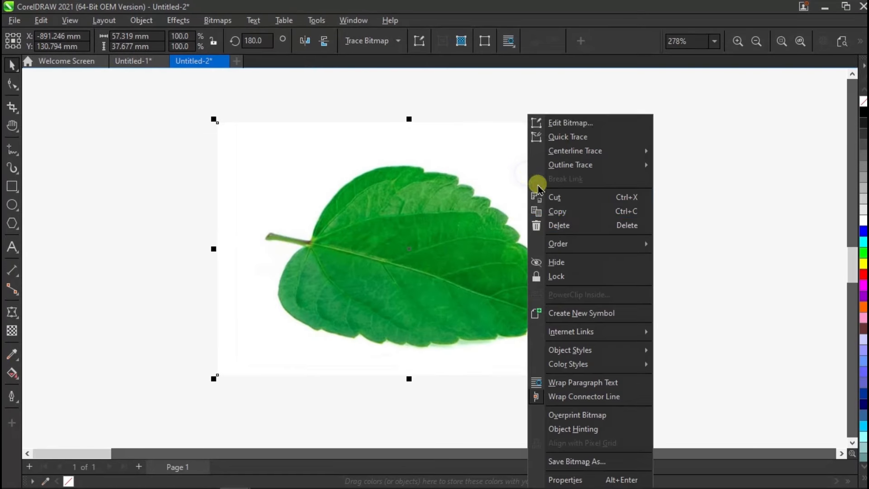
click(559, 279)
Step: Draw a circle about 8.9 mm in diameter on the leaf's upper half and fill it with white
scroll(549, 246, up, 1)
click(11, 204)
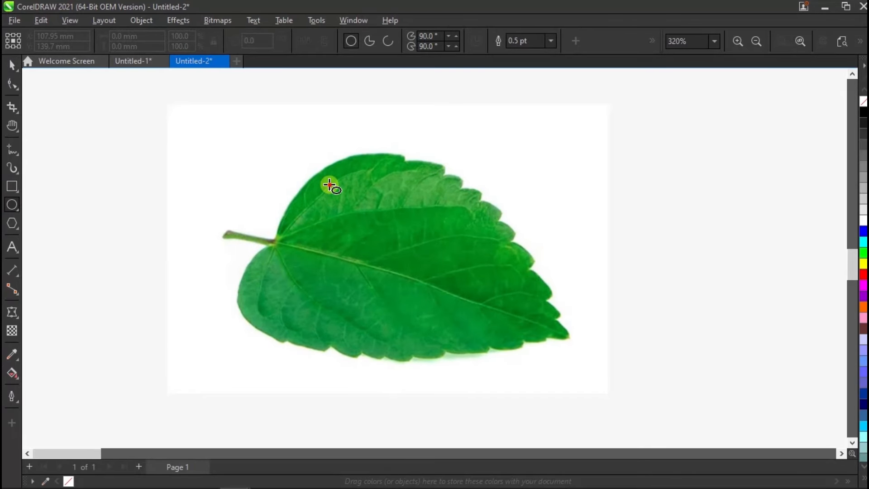
drag(329, 185, 399, 246)
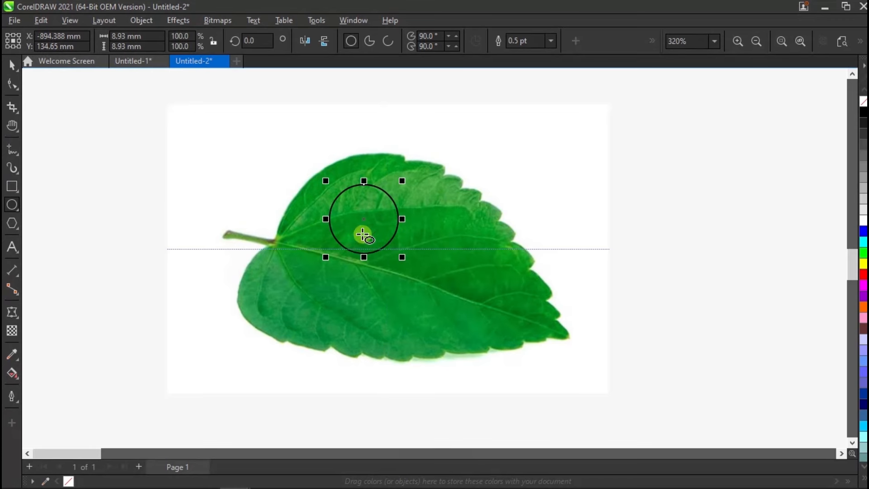
click(862, 224)
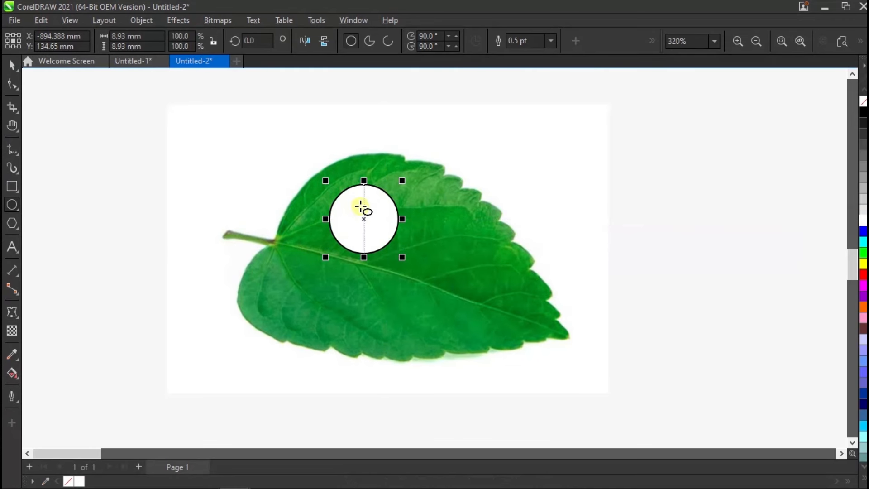
Step: Add a black drop shadow to the white circle, offset straight down by about 1.7 mm
scroll(359, 208, up, 1)
click(12, 312)
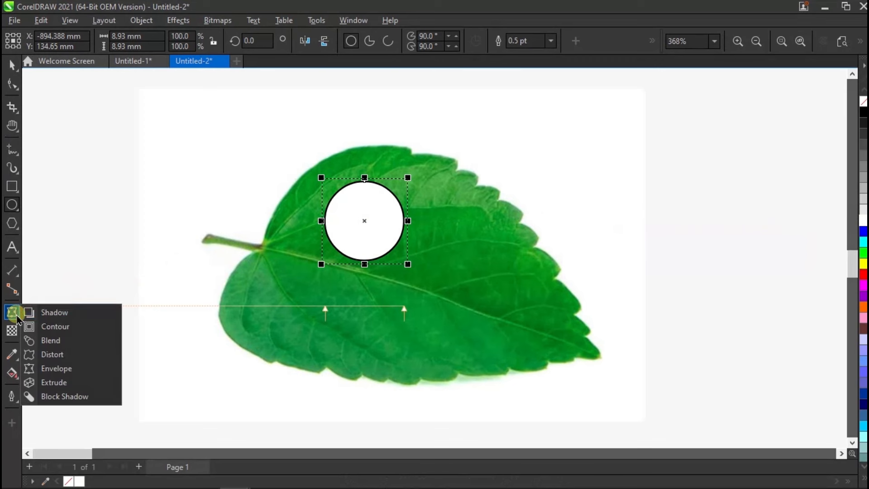
click(44, 312)
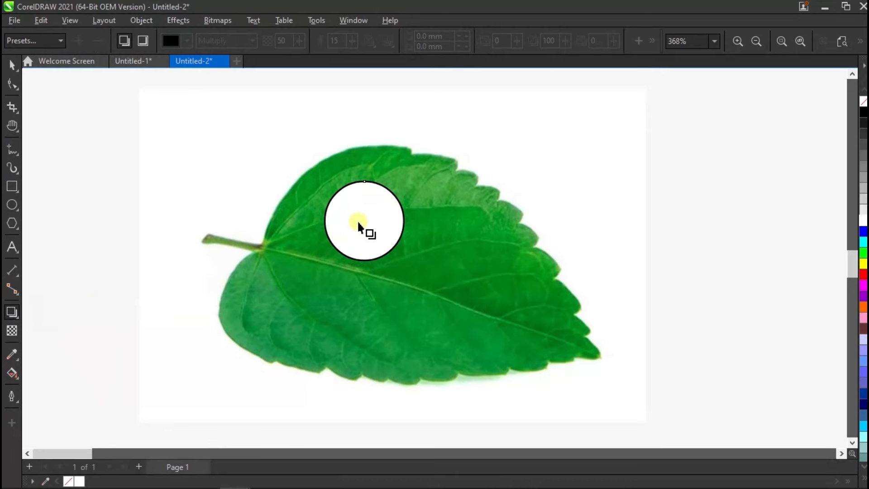
scroll(361, 227, up, 2)
drag(365, 211, 364, 286)
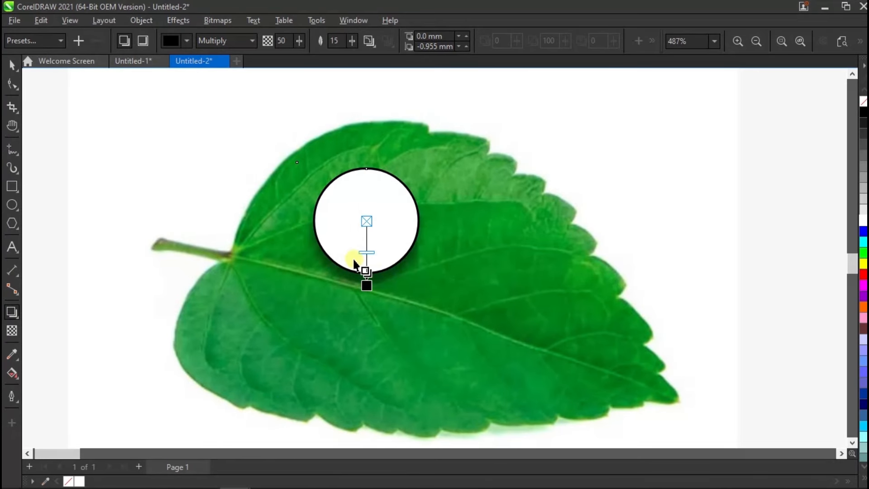
drag(366, 286, 367, 293)
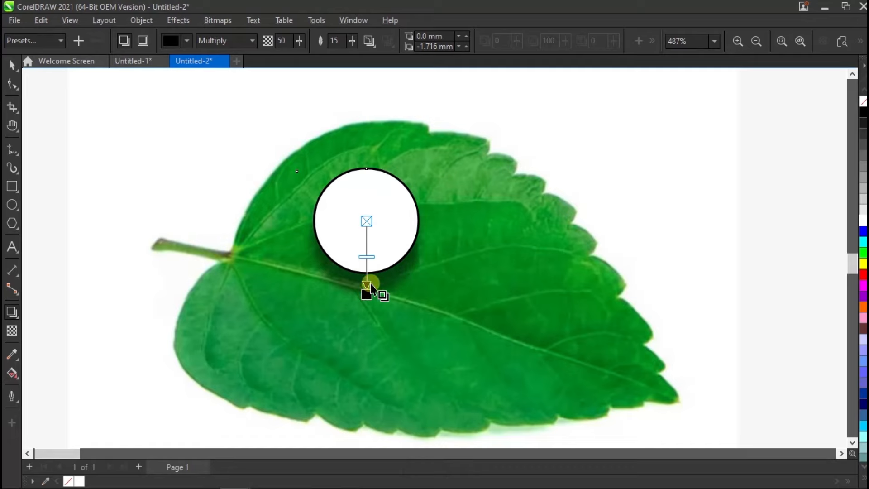
Step: Set the opacity of the circle's drop shadow to 75
click(290, 39)
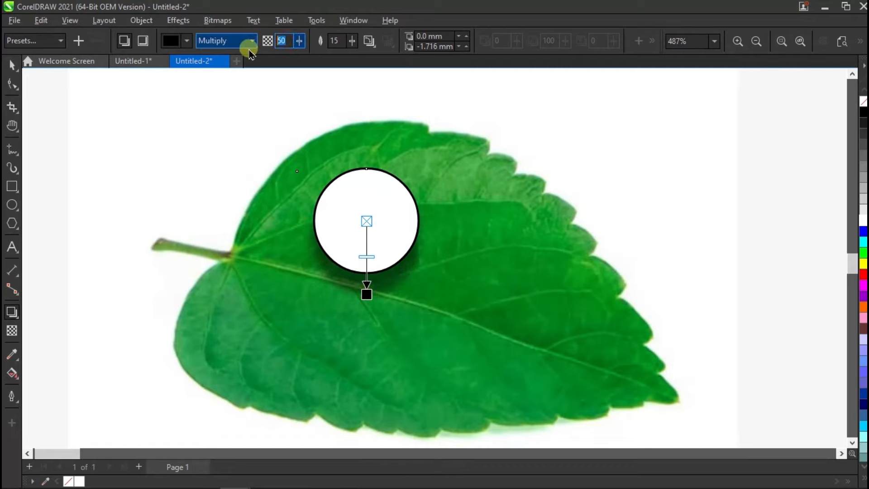
text(75)
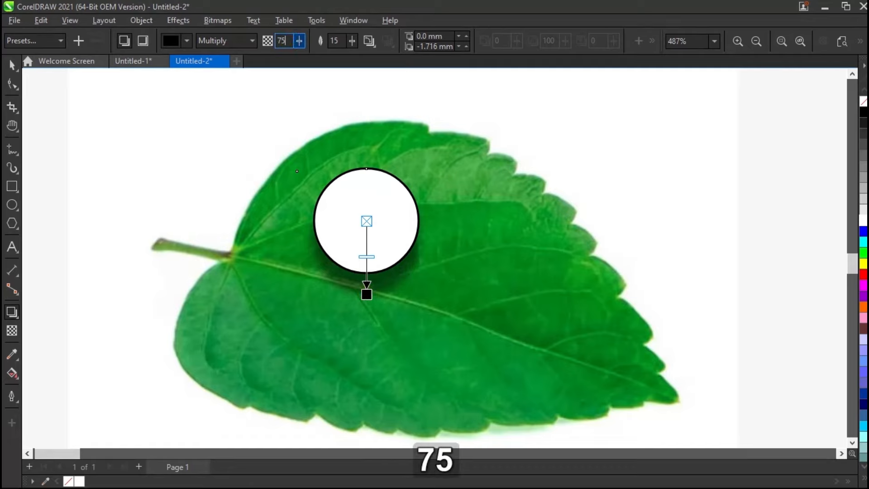
key(Return)
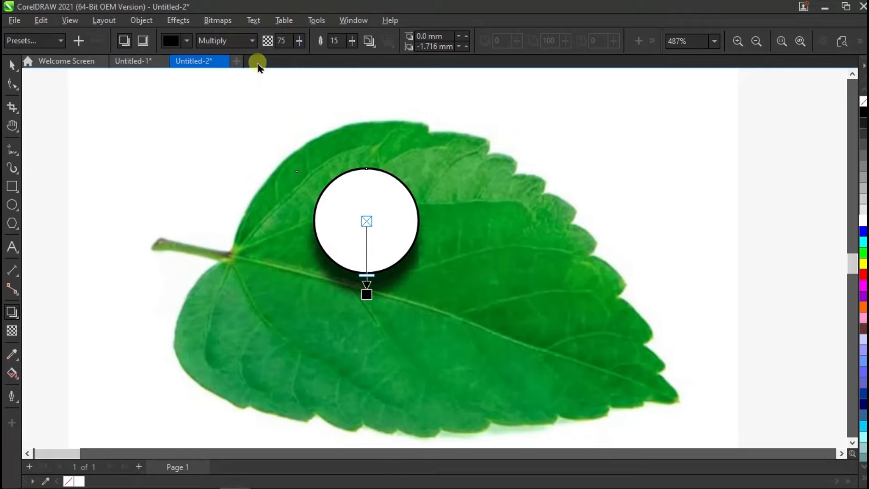
Step: Break the drop shadow apart from the white circle so both become separate objects
click(11, 64)
click(143, 131)
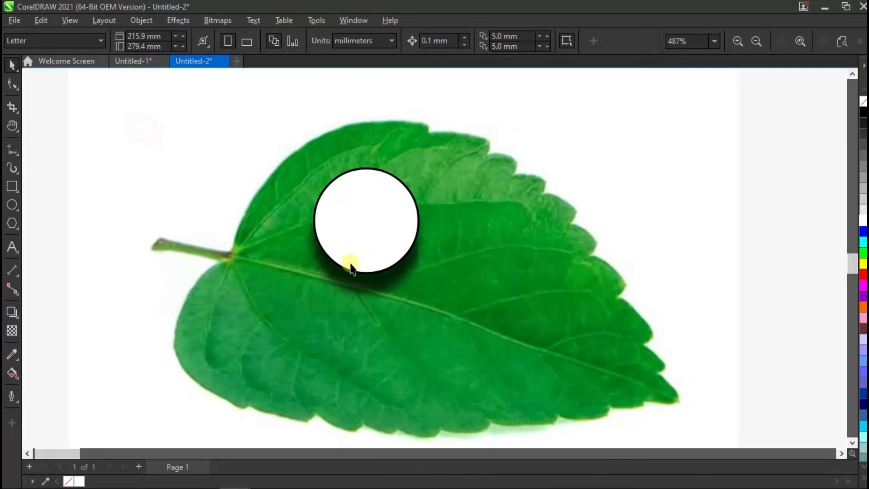
right_click(352, 279)
click(430, 287)
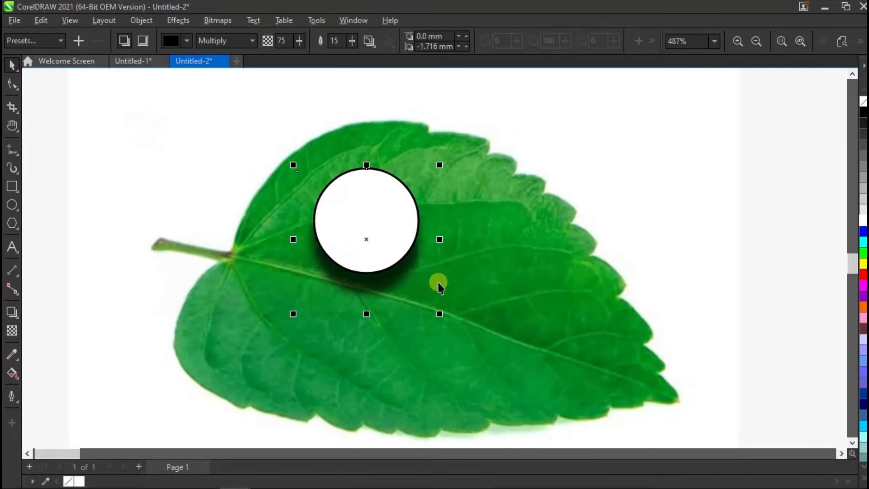
click(528, 249)
drag(381, 271, 436, 310)
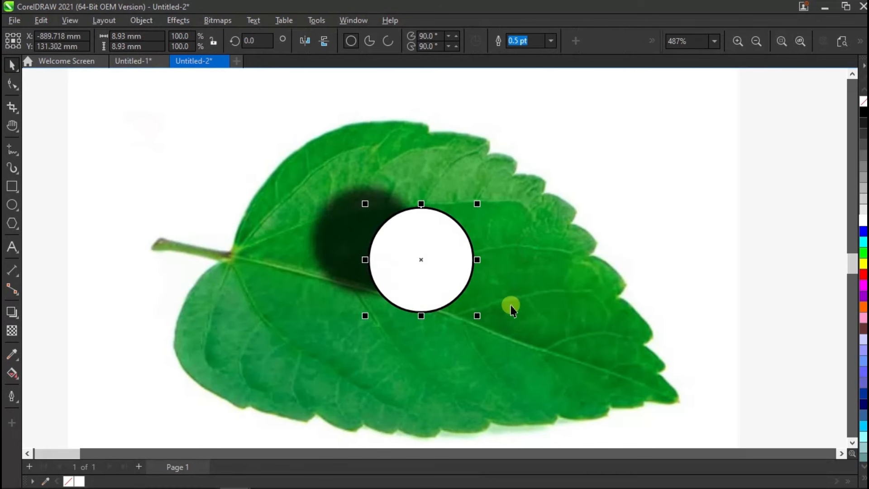
drag(326, 231, 284, 231)
key(ctrl+z)
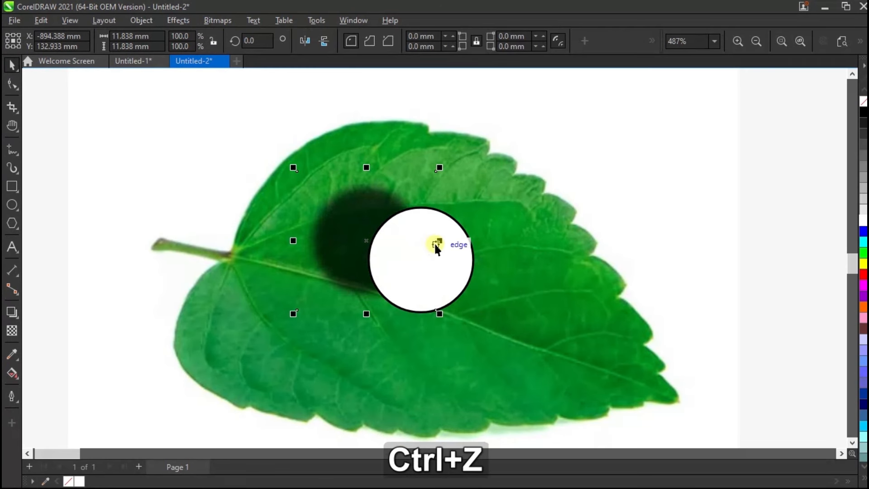
key(ctrl+z)
Step: Trim the separated drop shadow with the white circle, then check the cut by moving the shadow aside and undoing that move
click(504, 243)
click(379, 207)
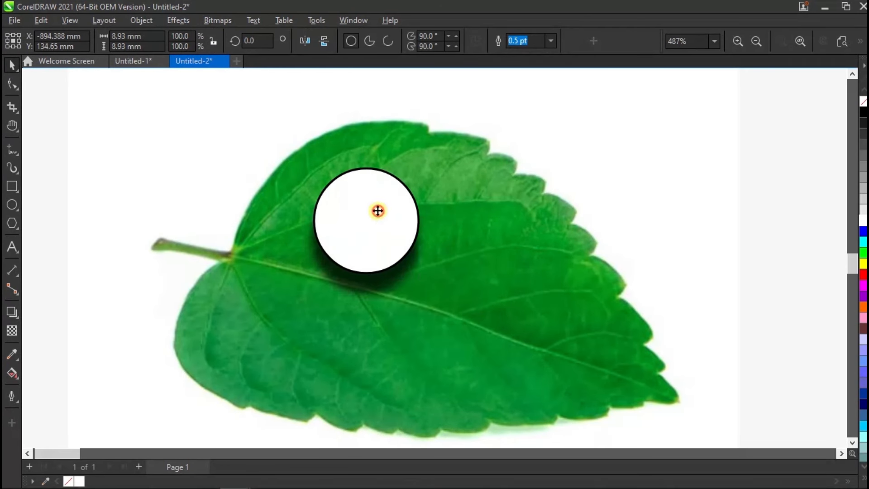
shift+click(366, 290)
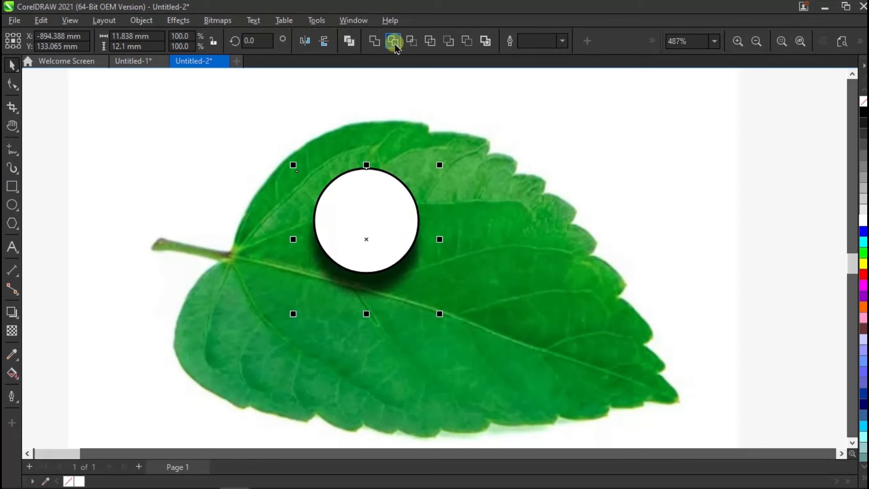
click(489, 224)
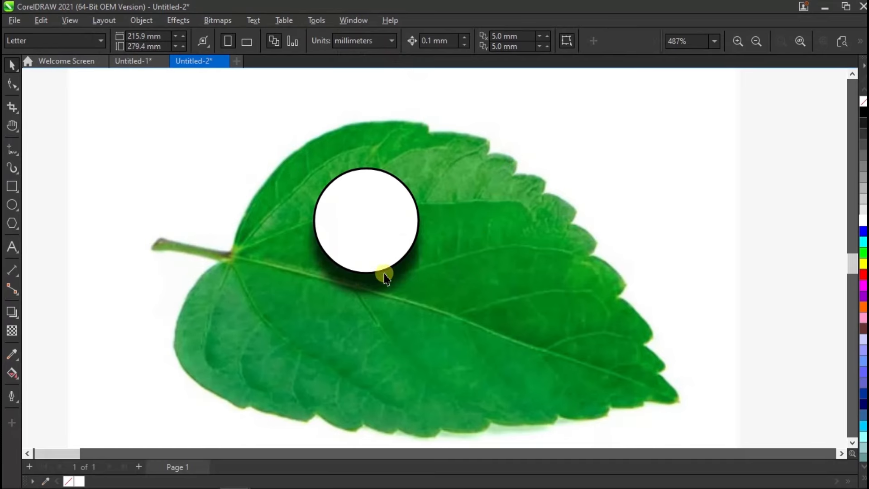
drag(384, 277, 450, 289)
key(ctrl+z)
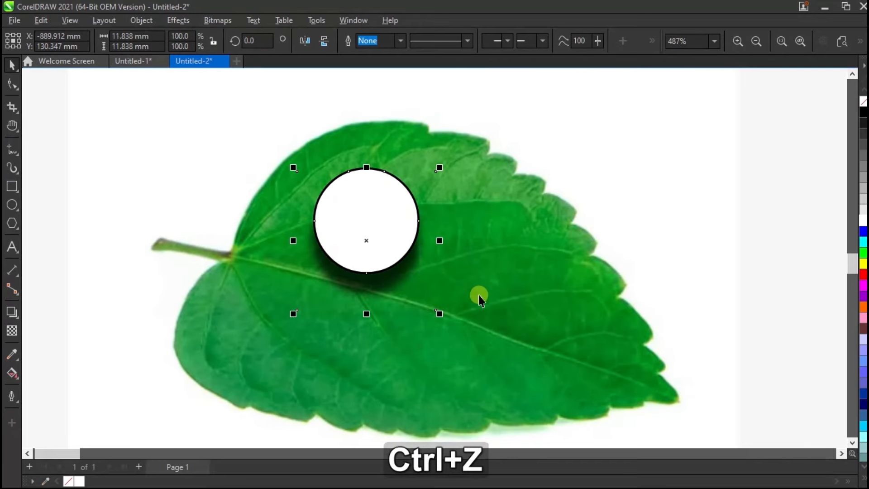
Step: Remove the white fill from the circle, leaving only its outline
click(488, 236)
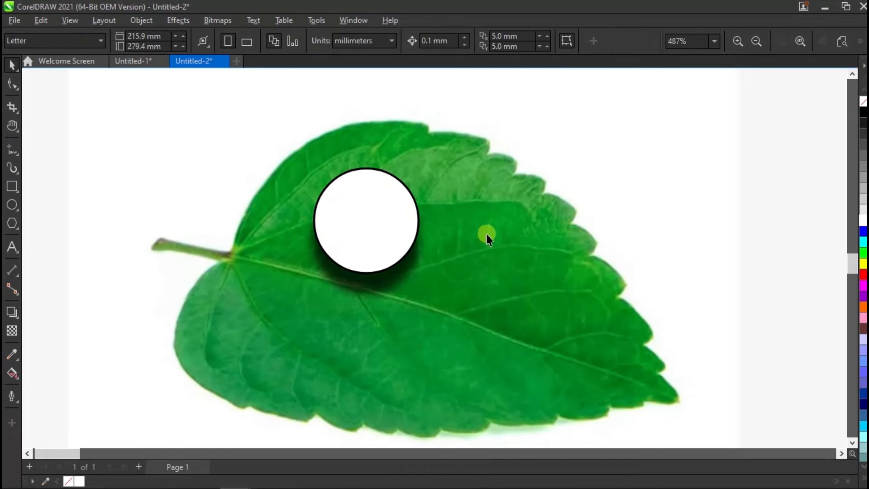
click(393, 214)
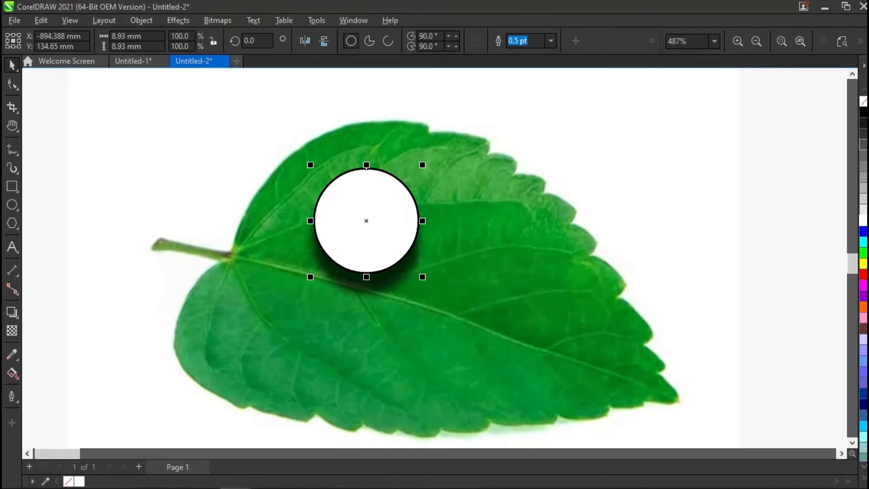
click(863, 101)
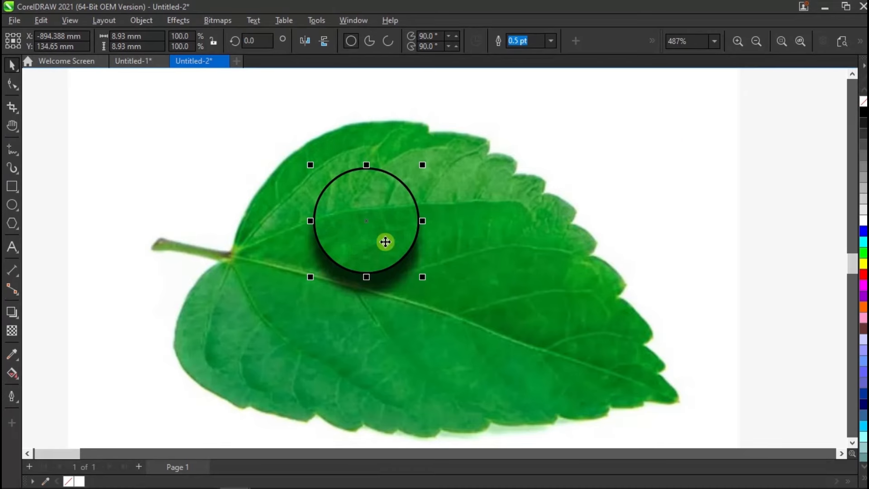
Step: Give the unfilled circle an inner shadow offset about 1.6 mm downward, with its opacity set to 40
click(13, 310)
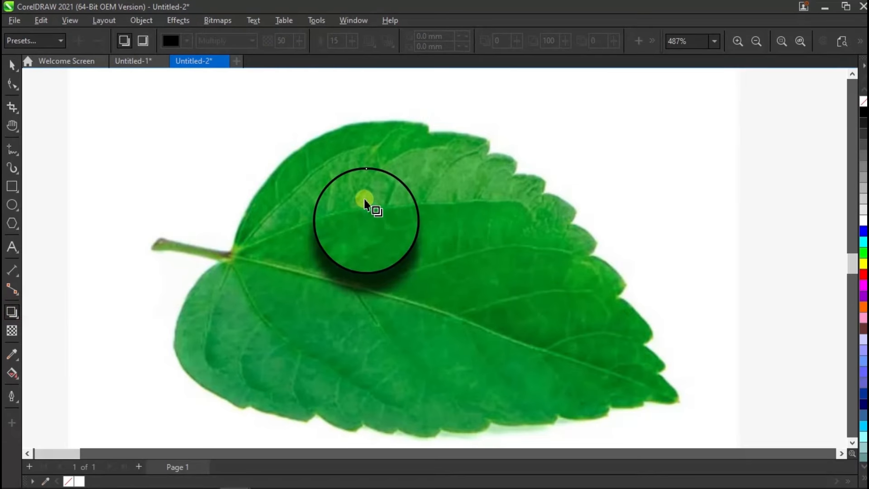
drag(367, 220, 363, 294)
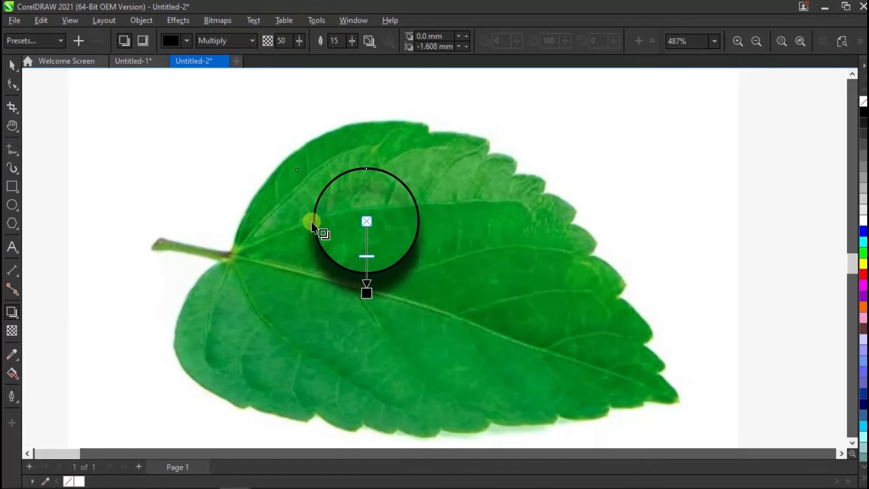
click(143, 40)
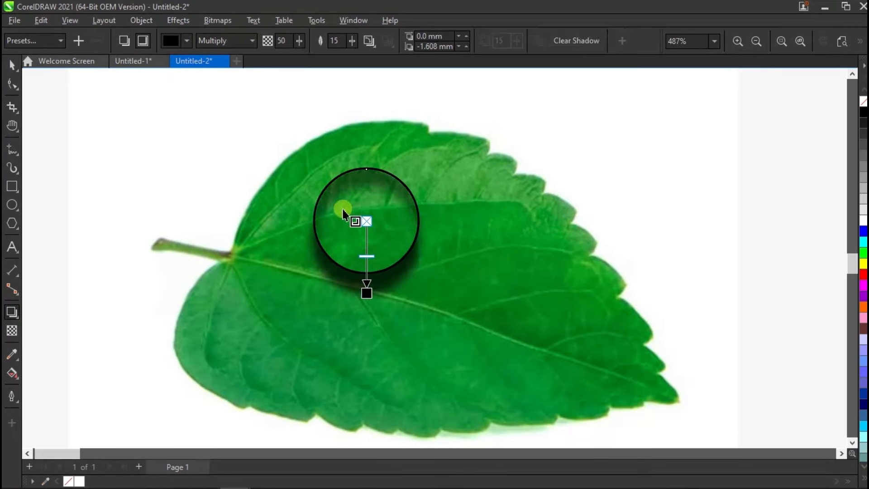
click(298, 42)
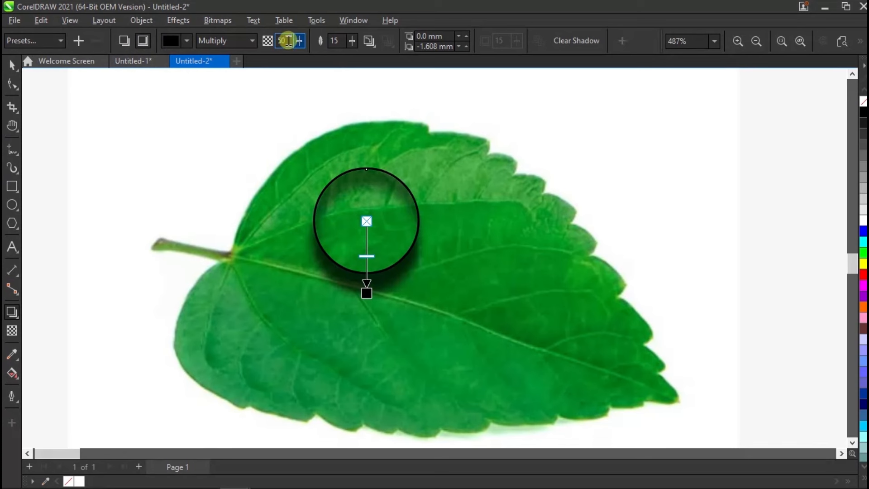
double_click(277, 40)
text(40)
key(Return)
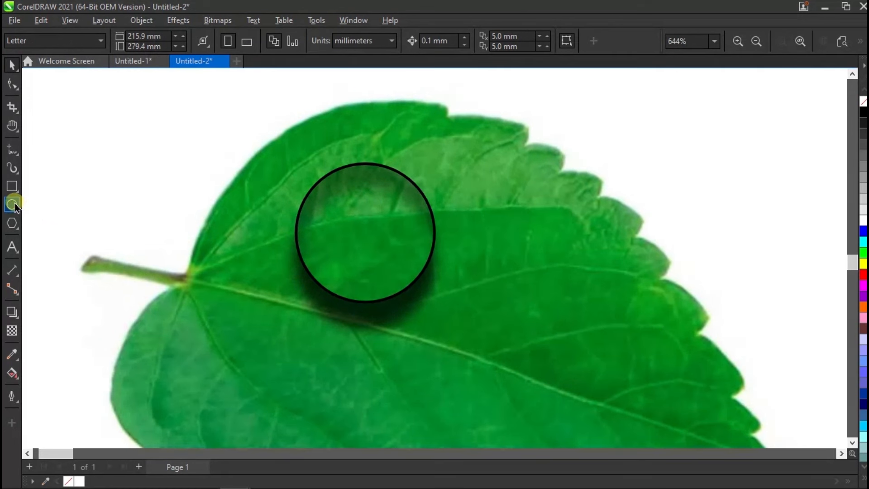
Step: Draw a flat ellipse about 5.3 by 1.8 mm inside the circle's upper part and fill it with white
click(13, 206)
scroll(364, 188, up, 1)
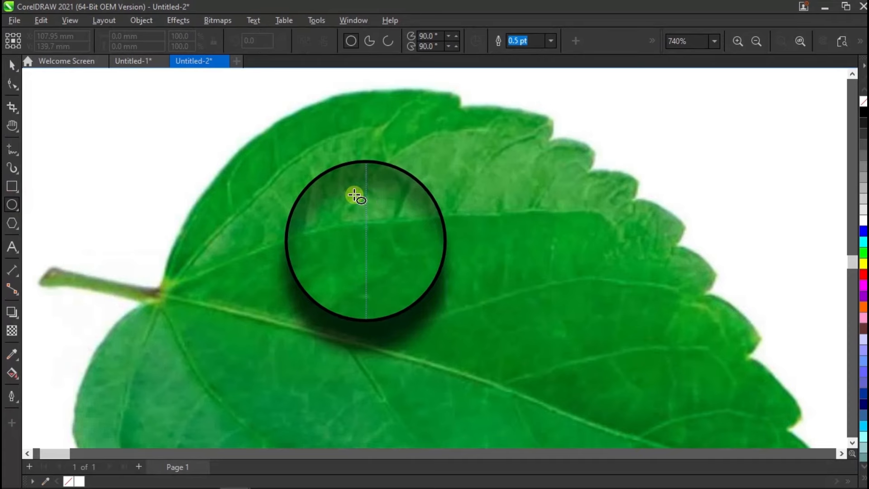
drag(320, 194, 413, 223)
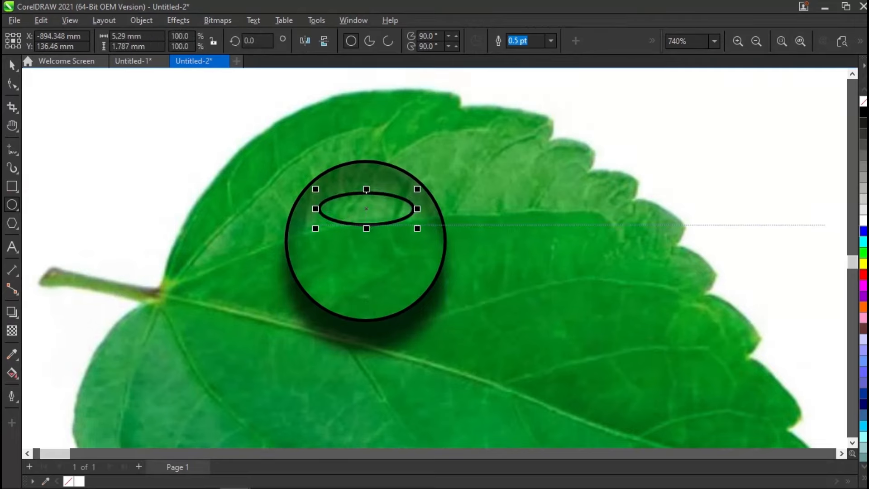
click(864, 221)
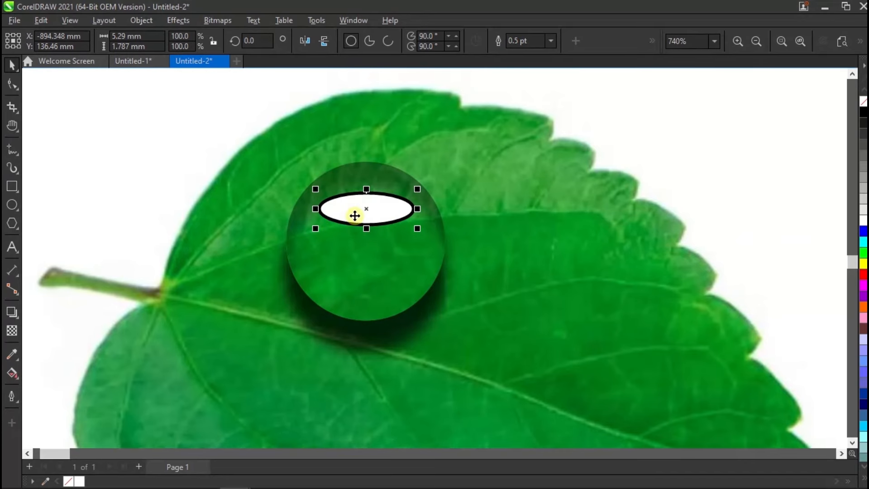
Step: Convert the white ellipse to curves and pull its upper and lower nodes upward, forming a crescent highlight about 2 mm high
key(ctrl+q)
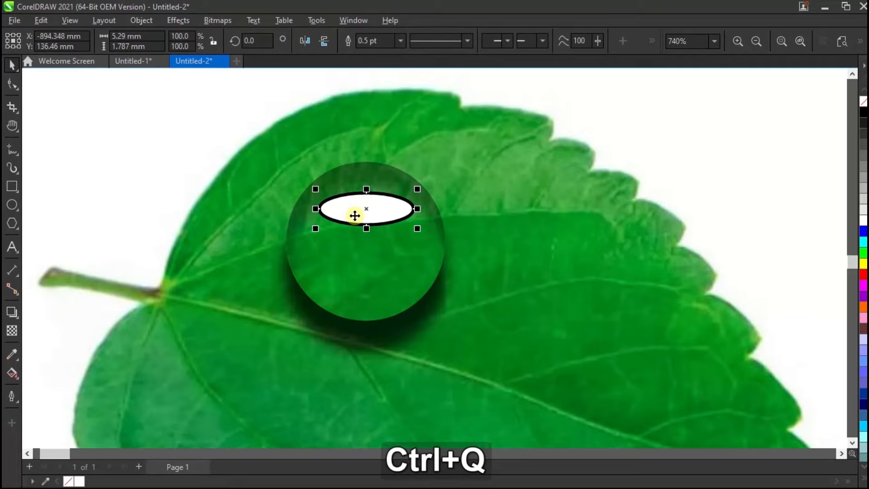
click(12, 85)
scroll(364, 181, up, 1)
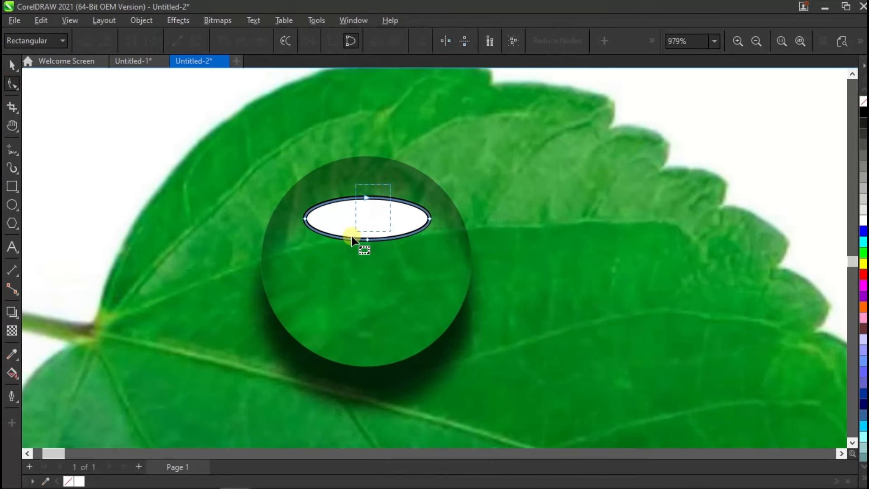
click(368, 239)
drag(368, 240, 368, 220)
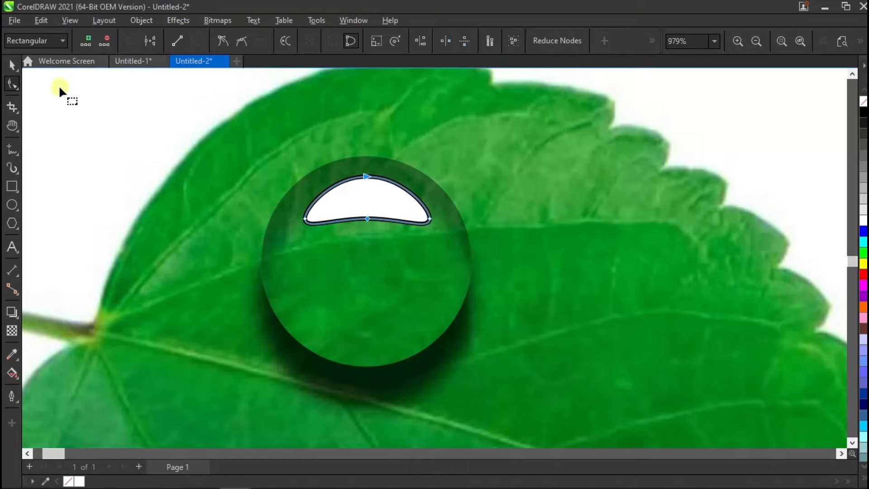
click(13, 66)
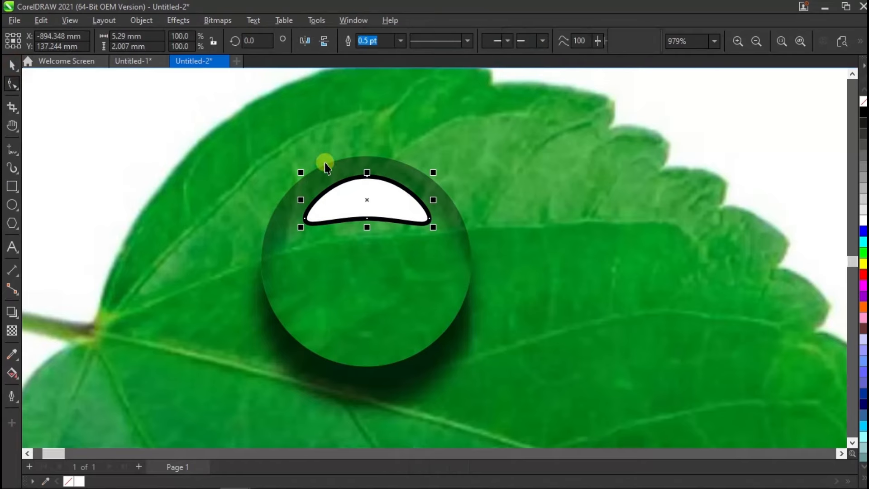
Step: Draw a flat ellipse about 3.1 by 1.2 mm inside the circle's lower part and fill it with white
click(11, 204)
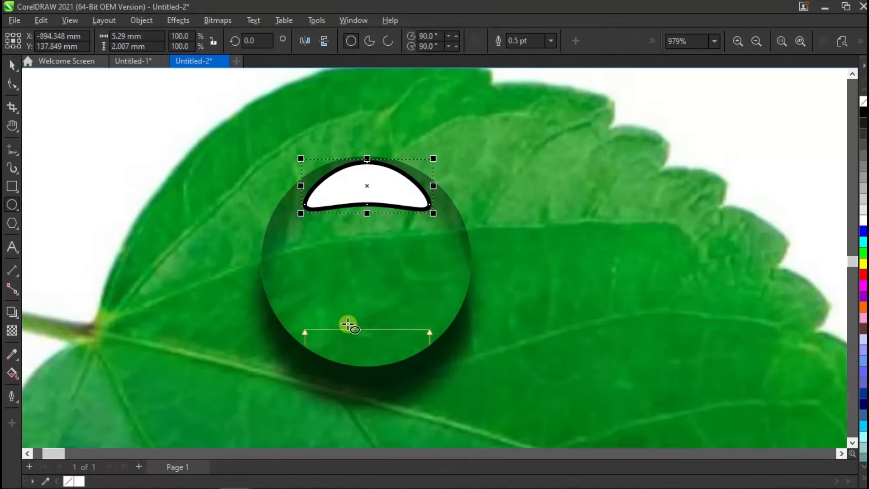
drag(322, 319, 411, 348)
key(space)
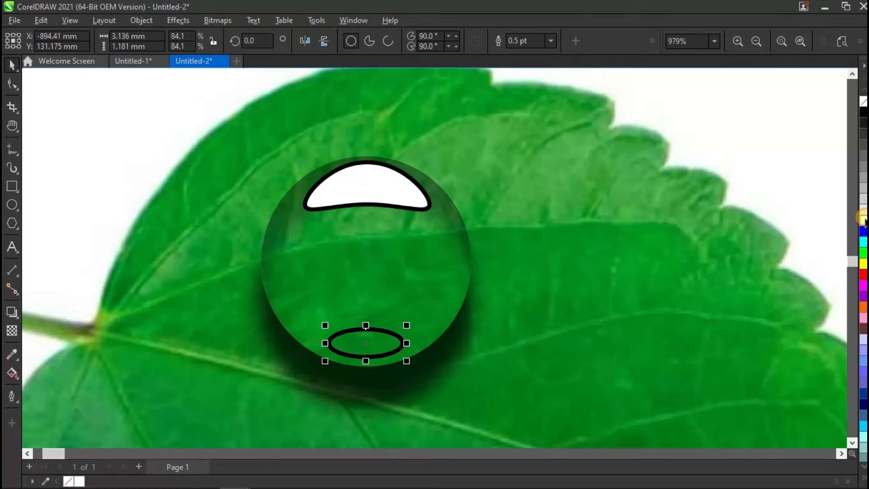
click(863, 221)
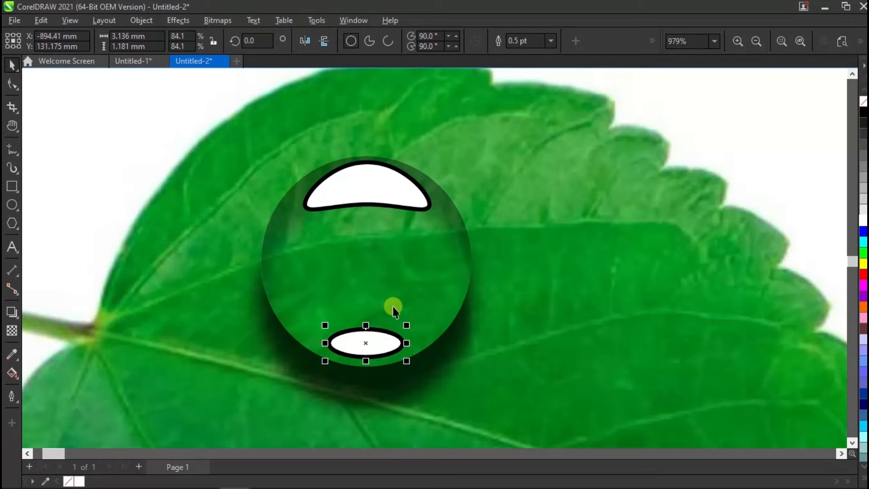
Step: Apply a uniform transparency of 50 to the lower ellipse and a vertical linear transparency to the crescent, fading it out downward
click(12, 331)
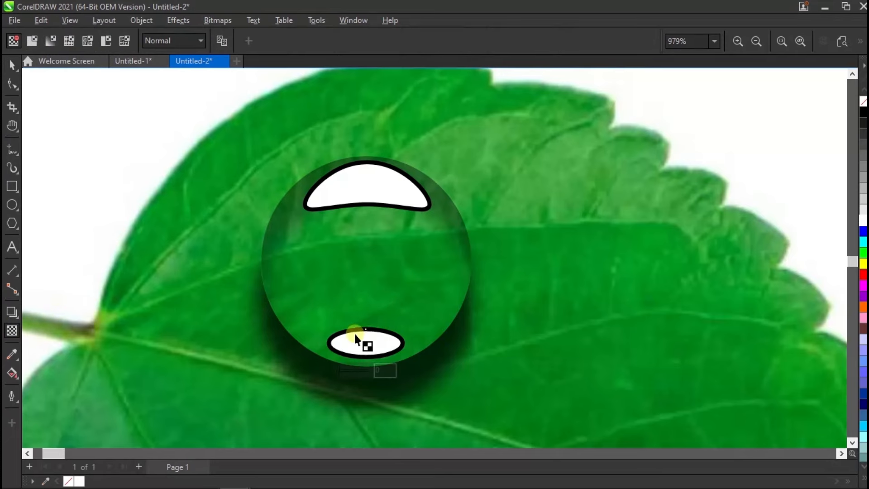
click(35, 45)
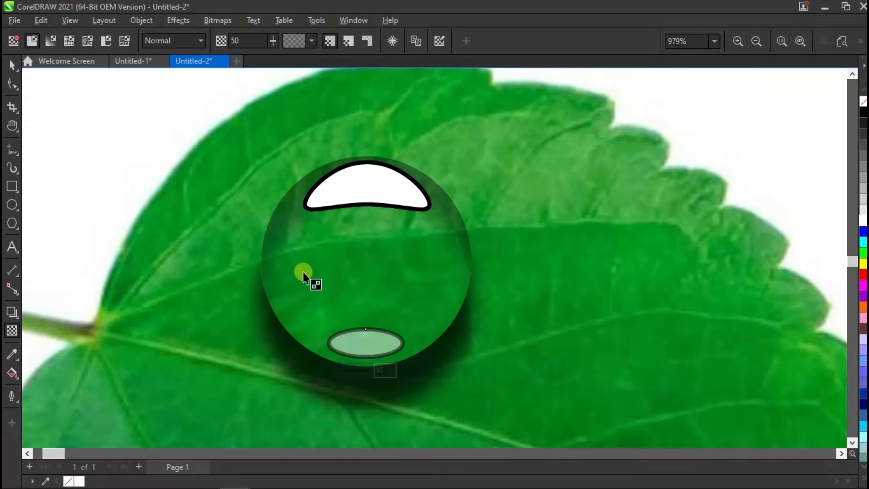
drag(363, 137, 364, 214)
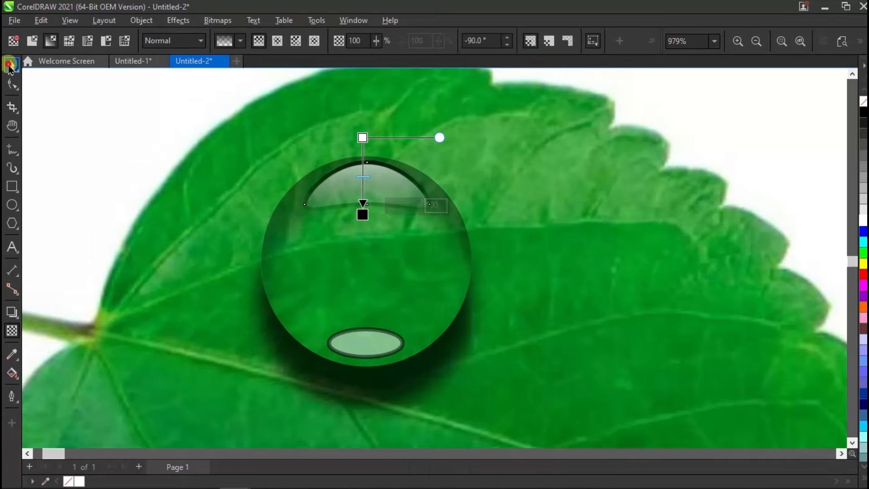
Step: Remove the outlines from both the crescent and the lower ellipse highlight
click(10, 65)
shift+click(368, 335)
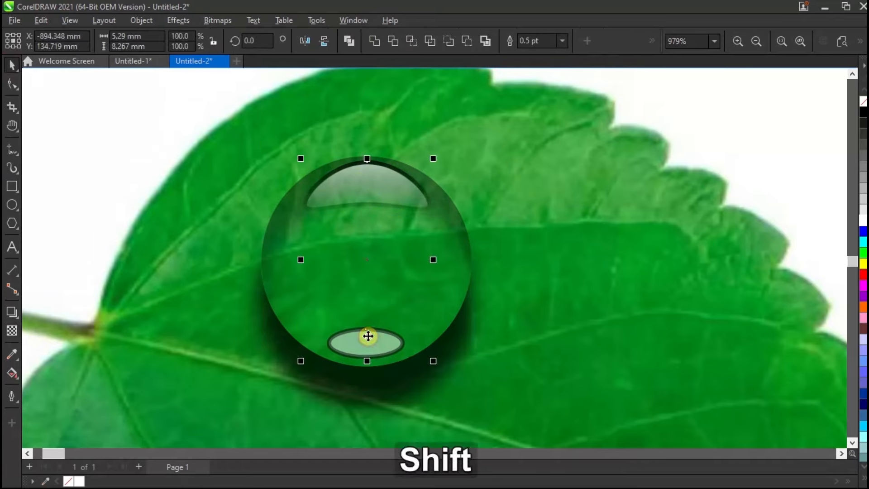
right_click(863, 101)
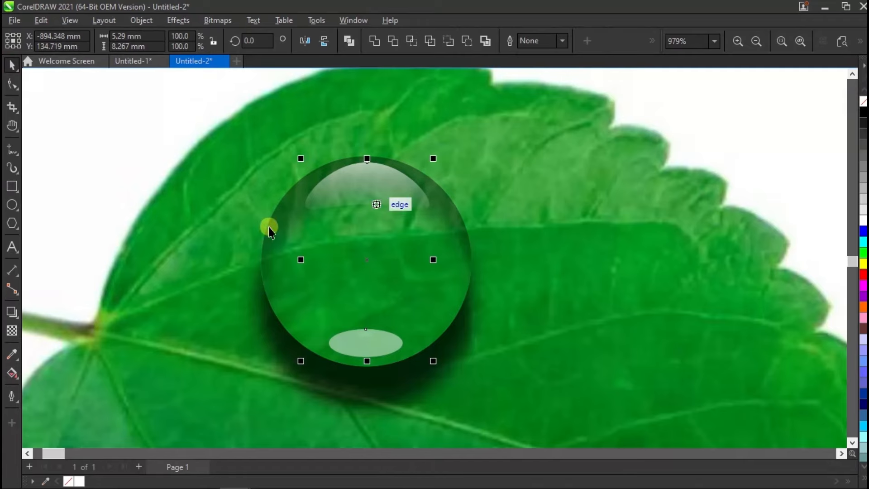
Step: Group all parts of the water drop, shrink the group to 49.8 % and place a copy to its right
scroll(357, 197, down, 2)
scroll(365, 198, down, 1)
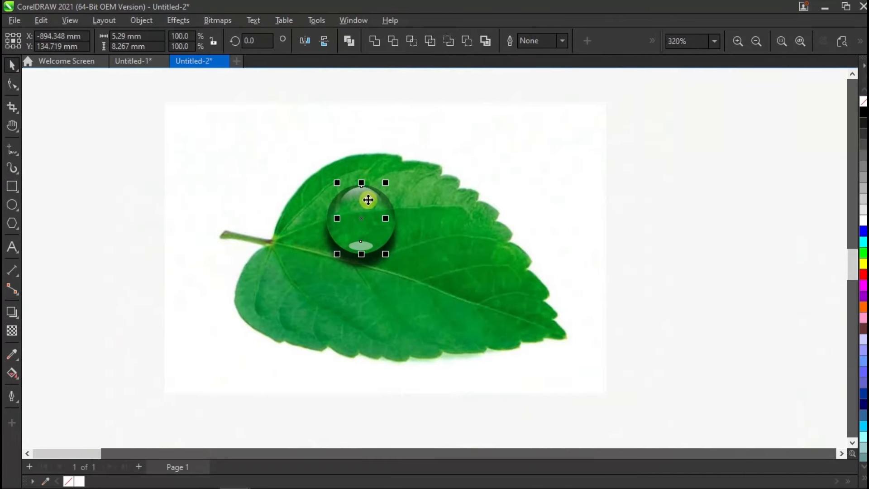
scroll(372, 197, up, 1)
scroll(377, 203, down, 1)
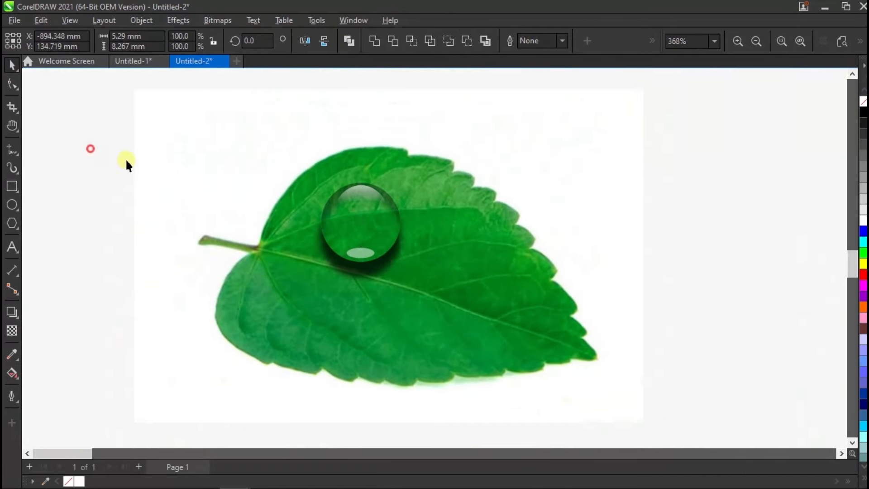
key(ctrl+z)
drag(235, 121, 330, 208)
drag(446, 315, 445, 315)
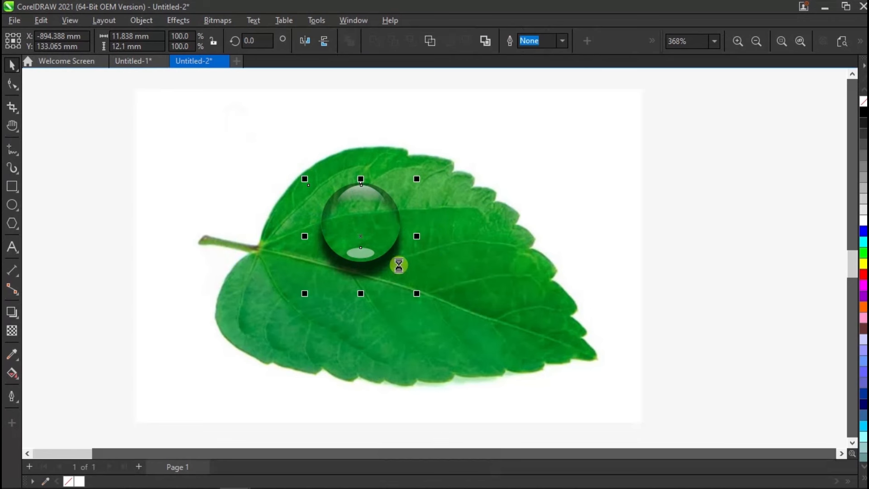
key(ctrl+g)
drag(416, 294, 391, 234)
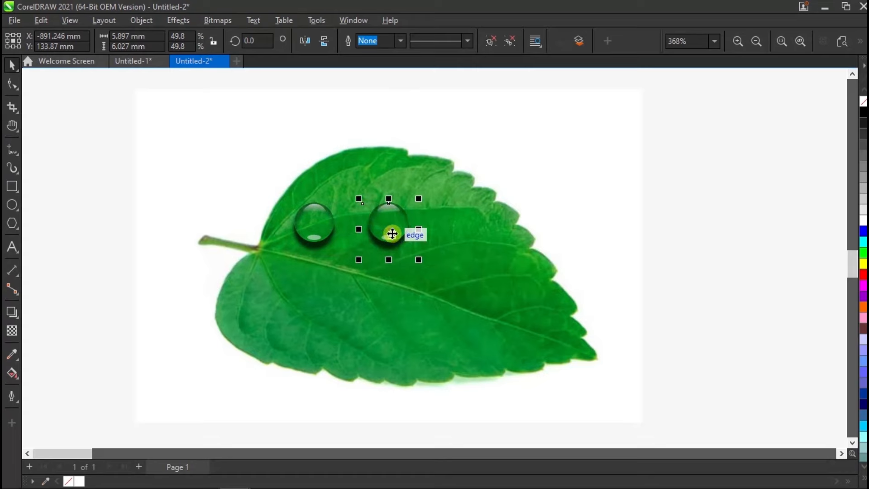
Step: Convert the copied drop to a 300 dpi RGB bitmap with a transparent background and shift it slightly left
click(217, 19)
click(233, 36)
click(361, 279)
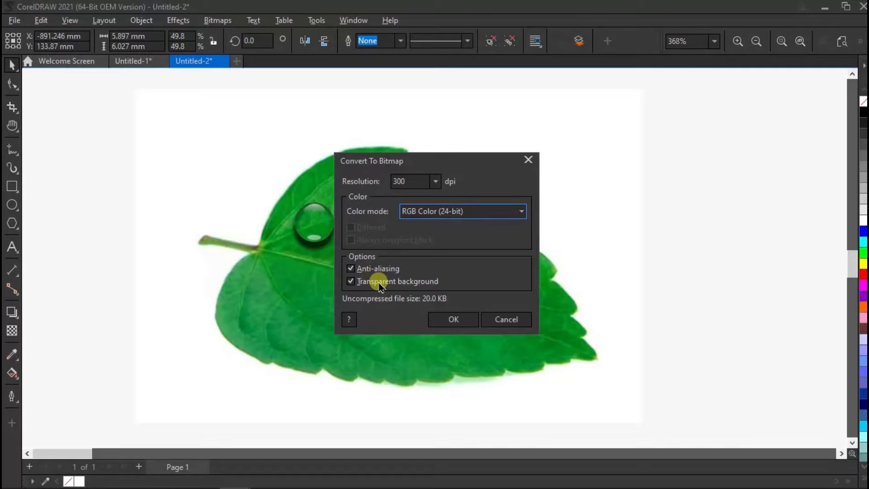
click(452, 316)
scroll(399, 203, up, 2)
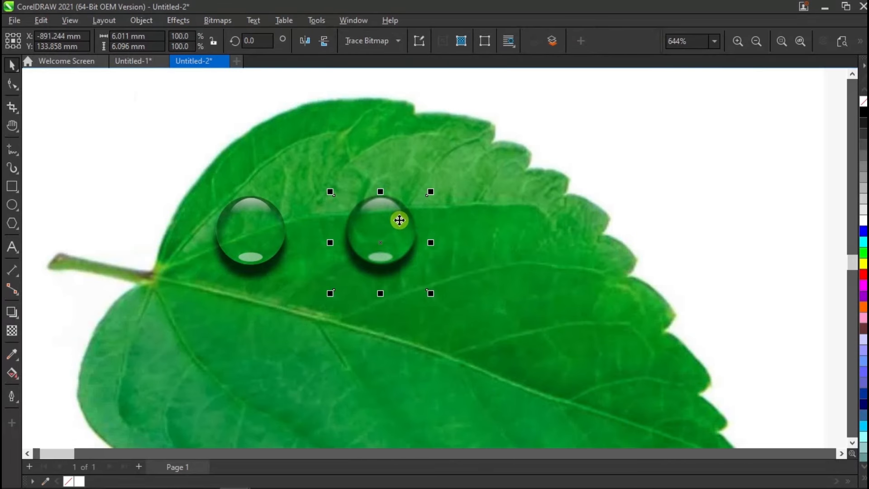
drag(403, 236, 392, 241)
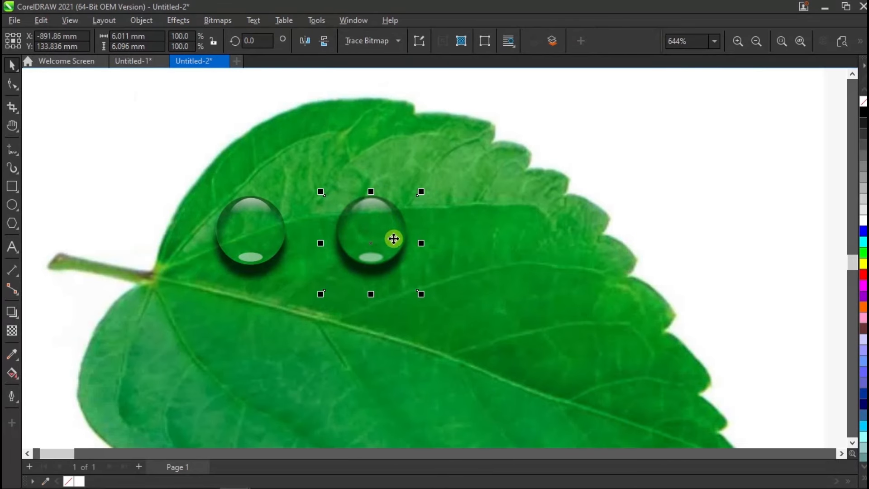
Step: Try shaping the bitmap drop with an Envelope, pulling its top centre node up into a teardrop about 8 mm high, and resizing it
click(17, 318)
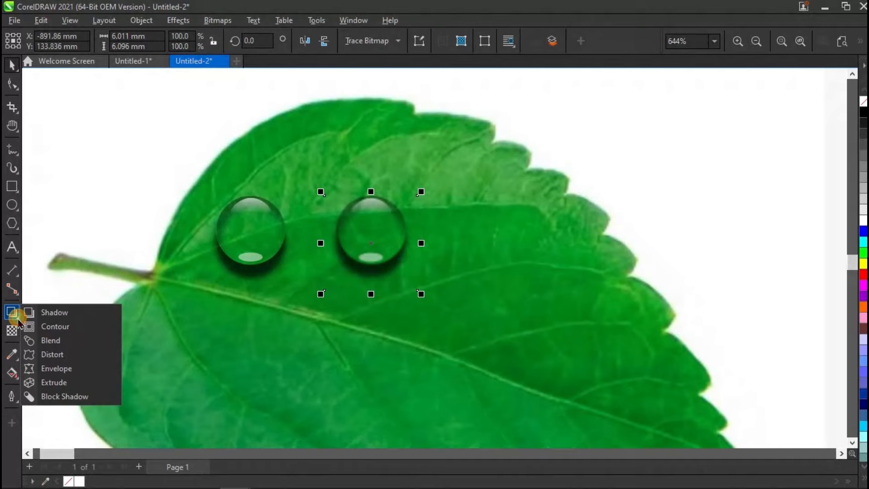
click(57, 368)
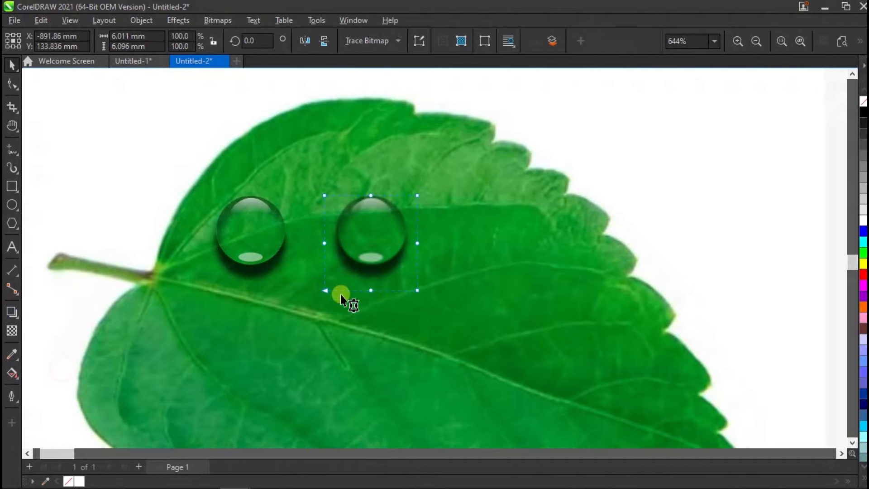
scroll(389, 262, up, 1)
drag(388, 171, 365, 229)
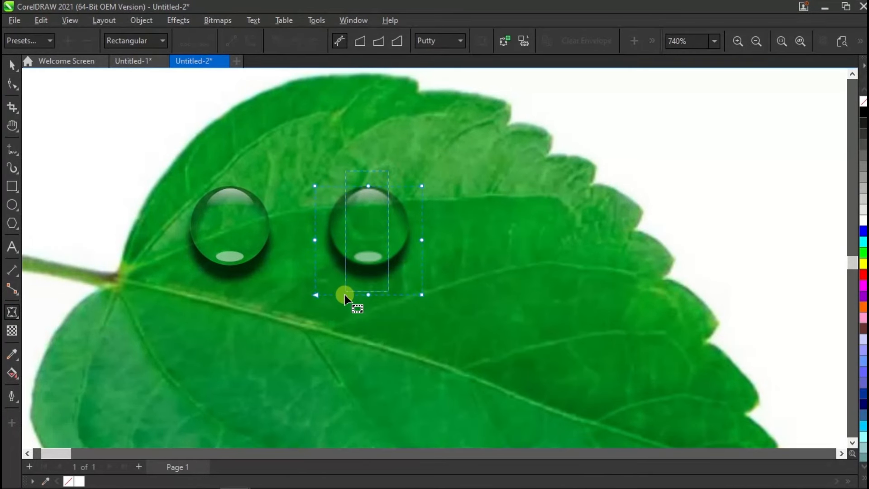
drag(359, 276, 360, 277)
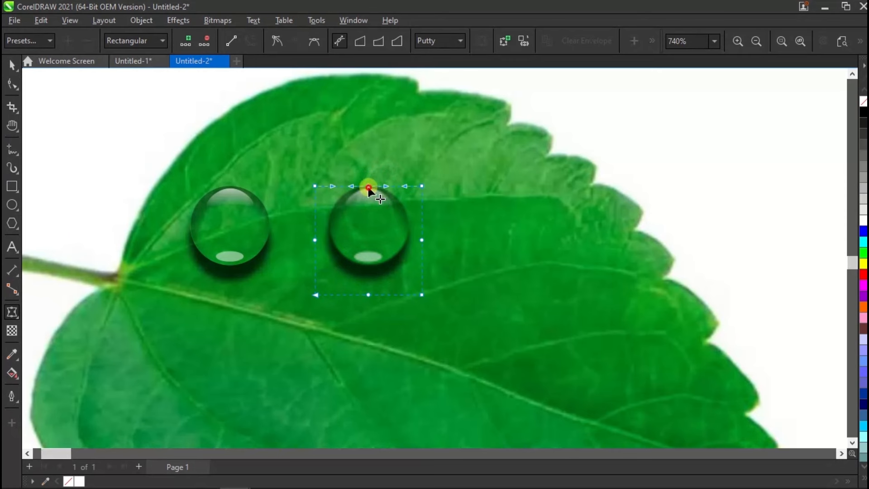
drag(368, 187, 367, 152)
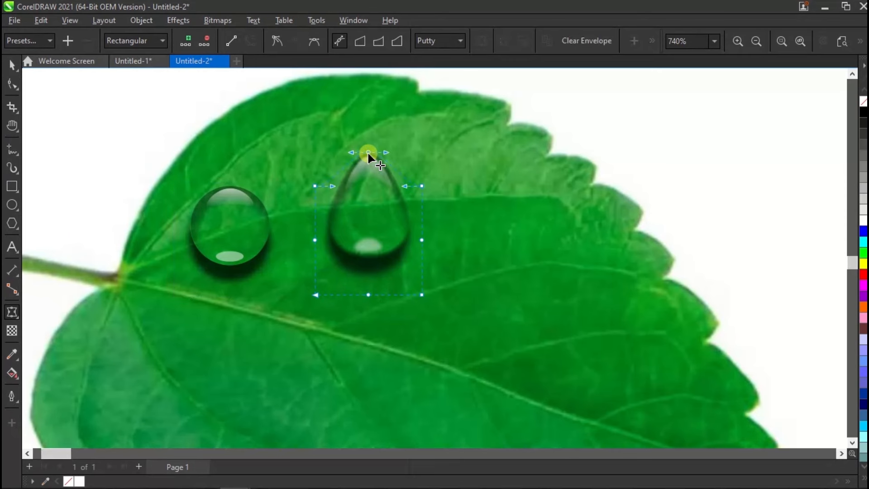
click(7, 65)
scroll(376, 215, down, 1)
scroll(407, 267, up, 1)
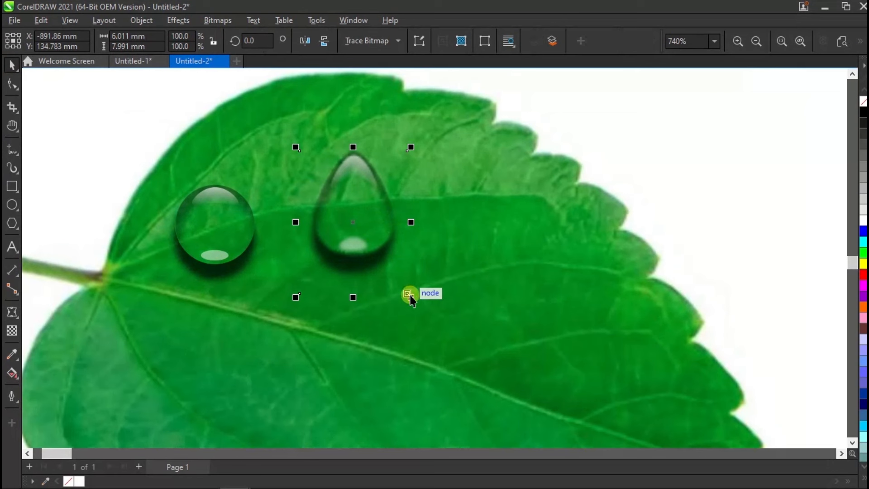
drag(411, 297, 368, 241)
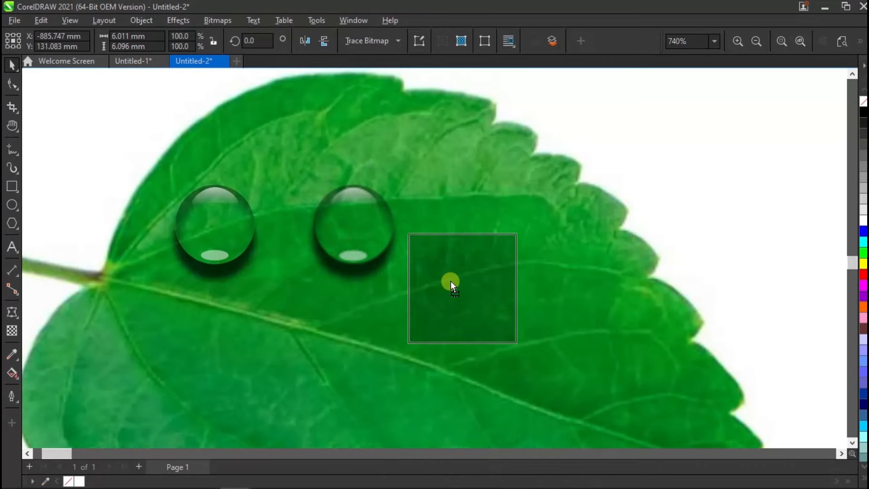
Step: Place a round copy below and right of the bitmap drop, then envelope the original into a teardrop by stretching its top and bottom centre nodes outward
drag(450, 281, 457, 283)
click(349, 243)
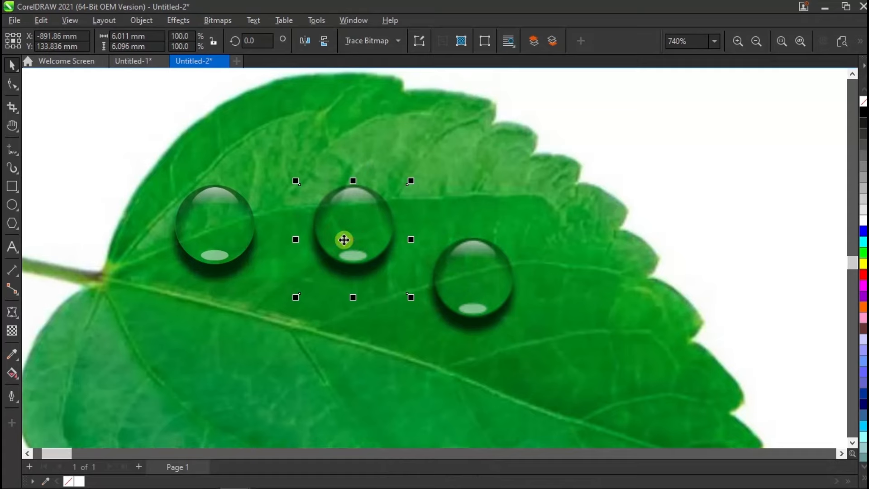
click(12, 312)
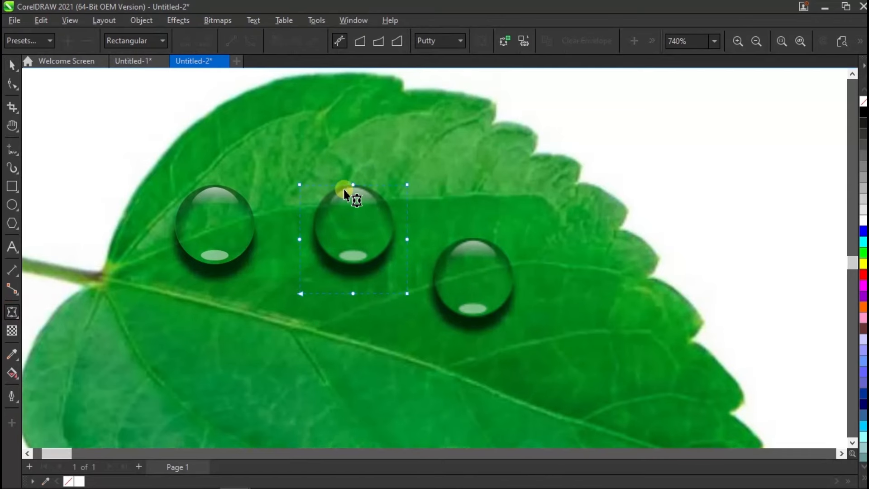
drag(354, 183, 354, 140)
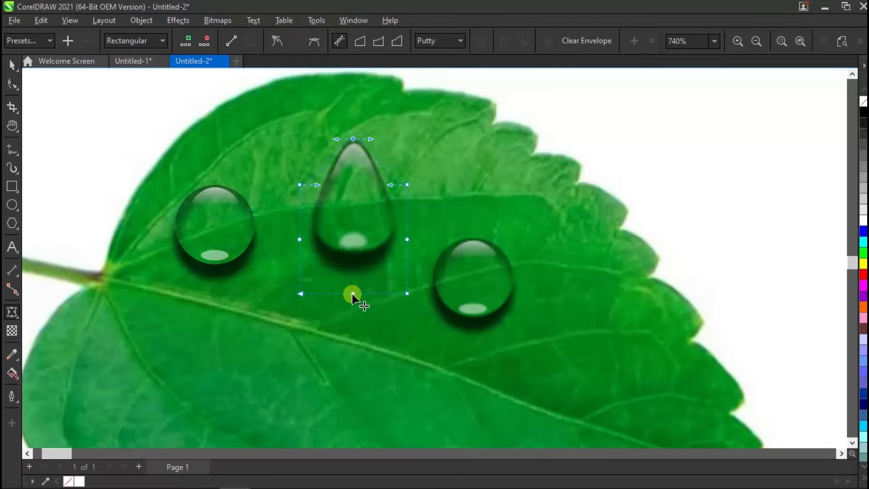
drag(353, 294, 354, 303)
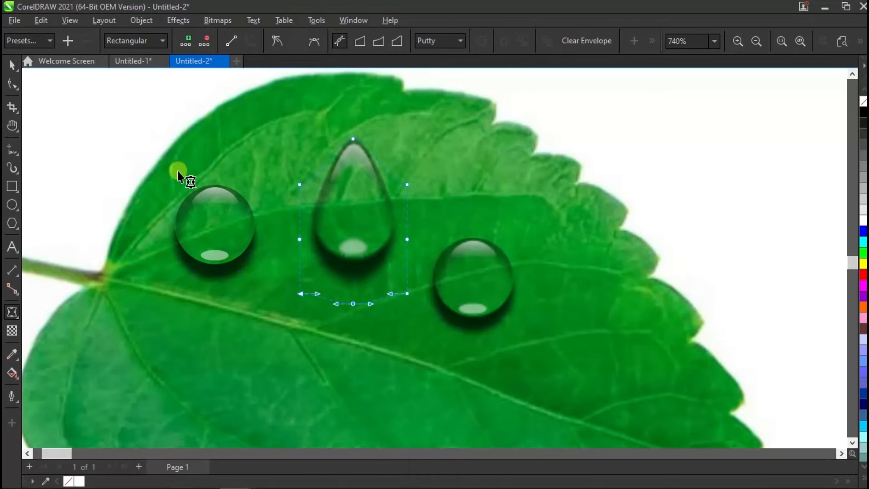
Step: Shrink the round bitmap copy to 70.6 % and spread resized teardrop and slanted drop copies over the leaf
click(12, 65)
scroll(431, 310, down, 2)
click(358, 248)
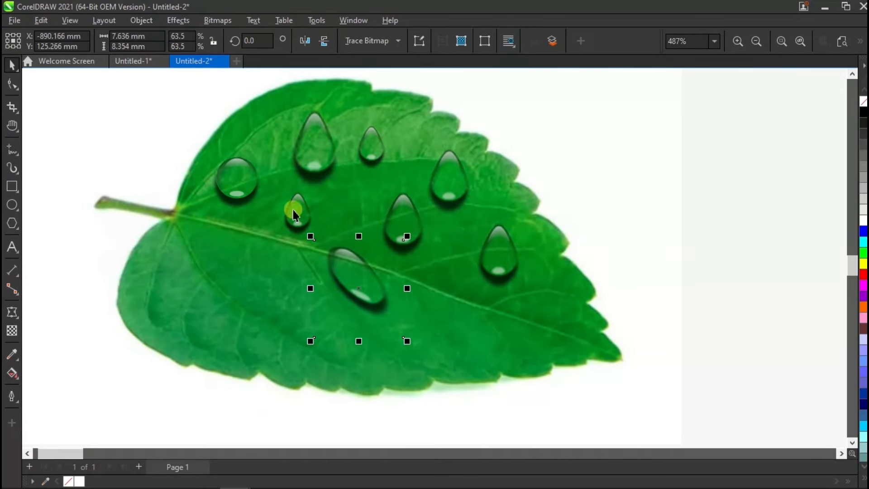
scroll(311, 363, down, 1)
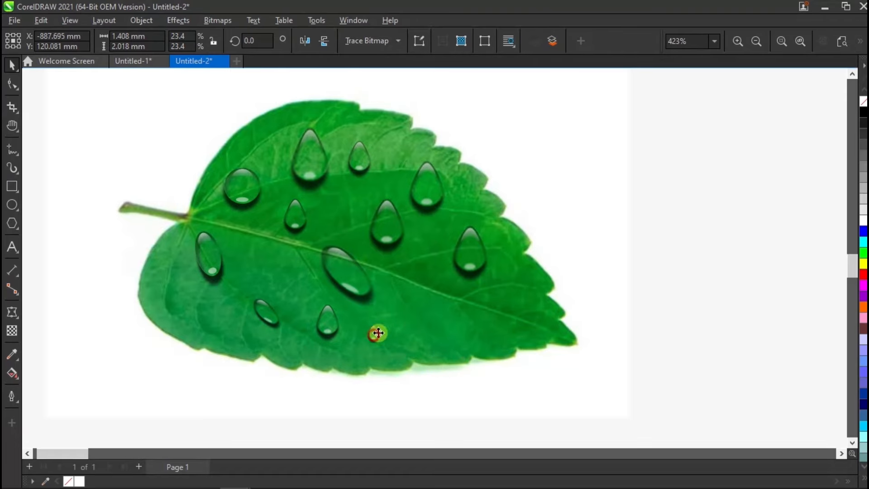
Step: Scatter copies of the small teardrop, about 1.4 by 2 mm, across the leaf's lower part toward its tip
drag(378, 333, 402, 316)
drag(402, 315, 445, 317)
drag(446, 316, 500, 334)
drag(500, 334, 522, 304)
Step: Move the large slanted drop slightly upward onto the leaf's midrib and clear the selection
drag(368, 274, 362, 255)
scroll(405, 310, down, 3)
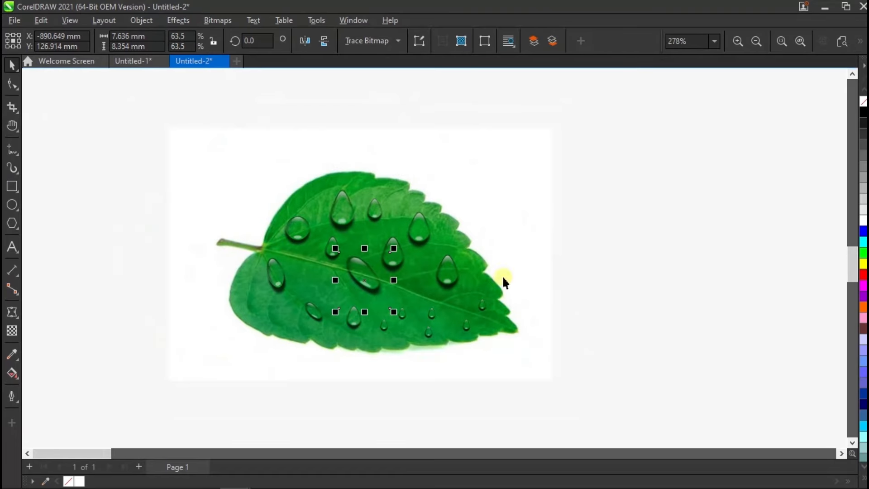
key(Escape)
click(800, 41)
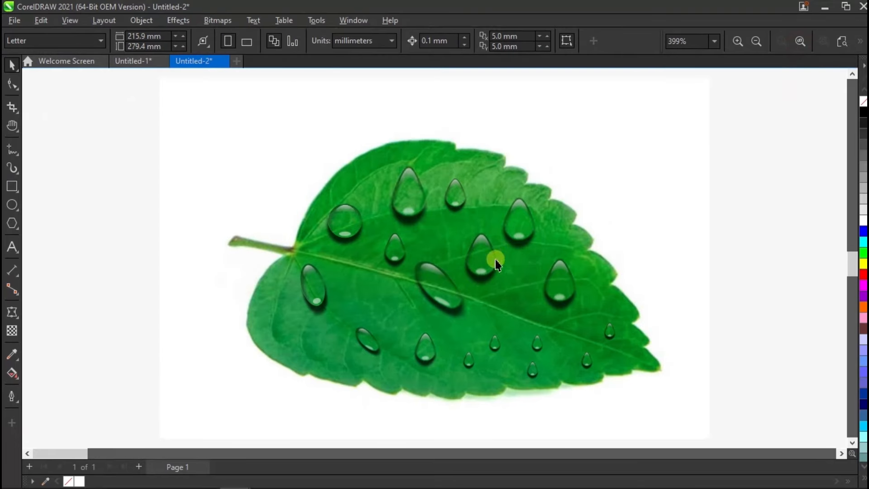